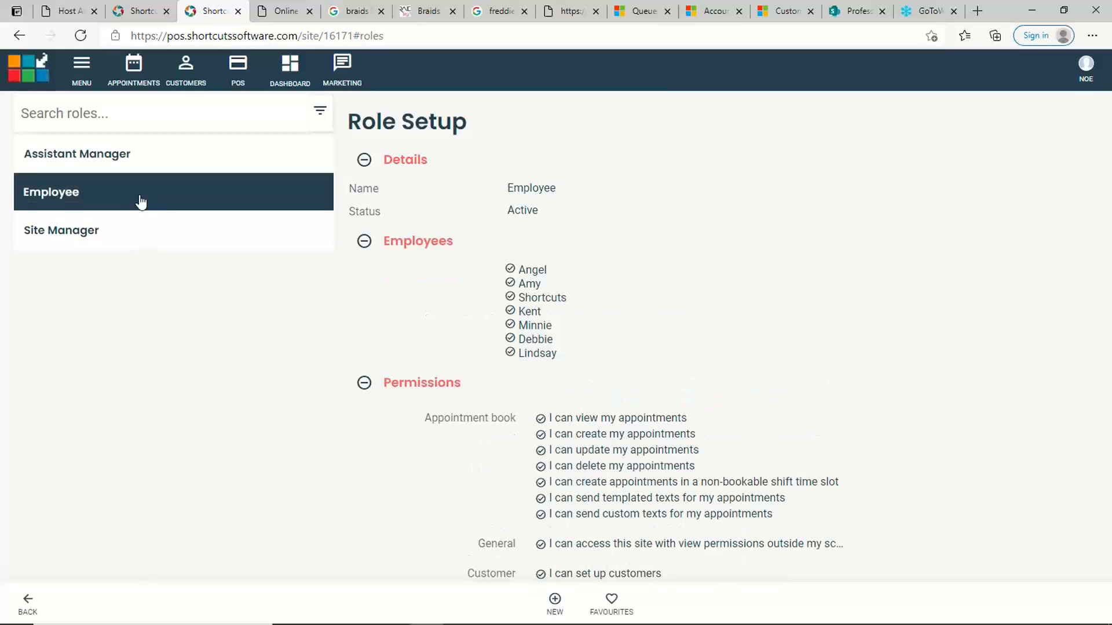
In the Employee role's Appointment book permissions, set "I can create tasks" and "I can update tasks" to Yes.
{"action": "left_click", "coordinate": [445, 387]}
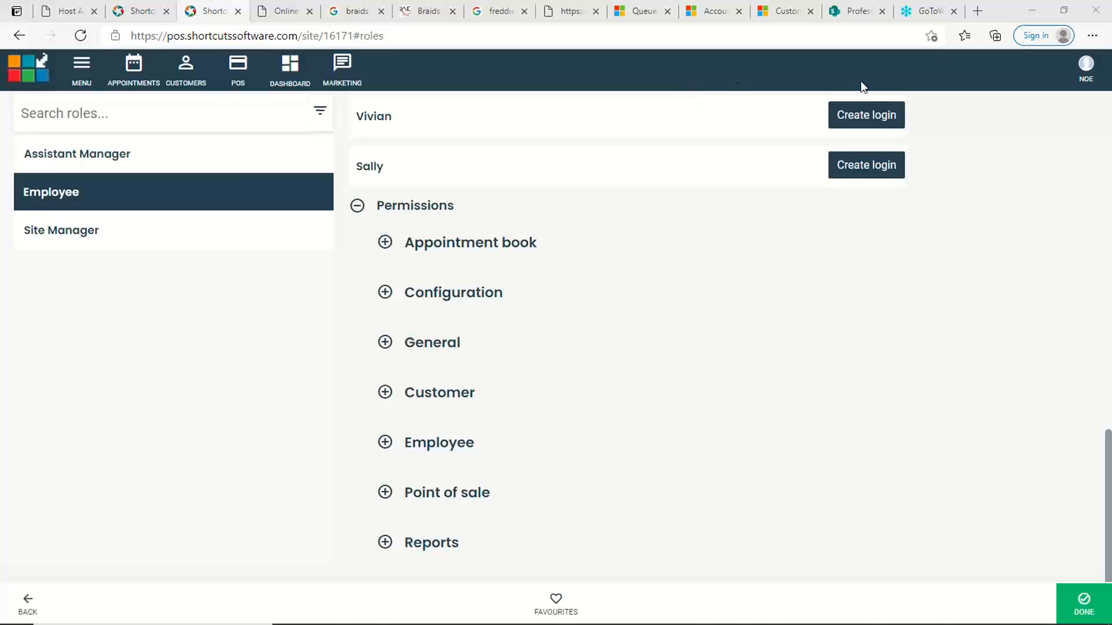
{"action": "left_click", "coordinate": [385, 242]}
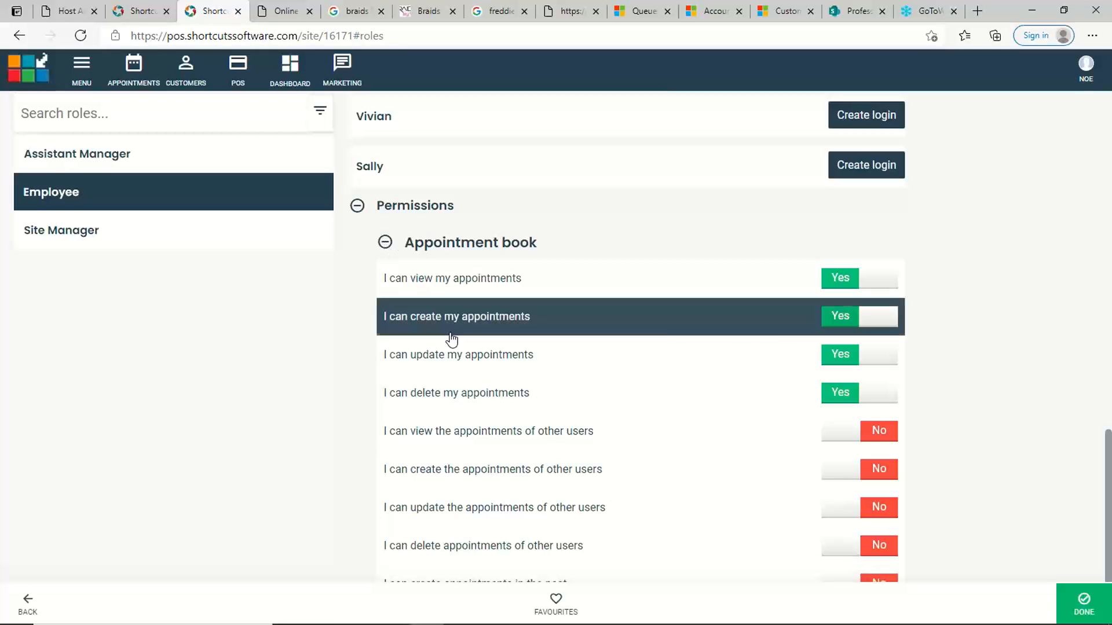
{"action": "left_click", "coordinate": [510, 288]}
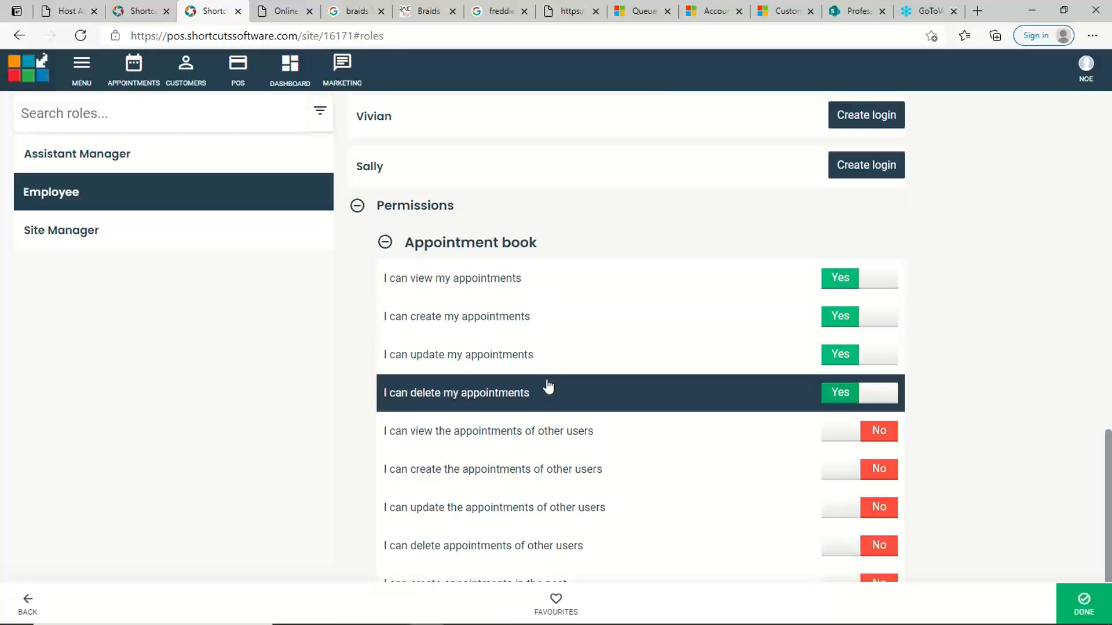
{"action": "scroll", "coordinate": [555, 432], "scroll_direction": "down", "scroll_amount": 13}
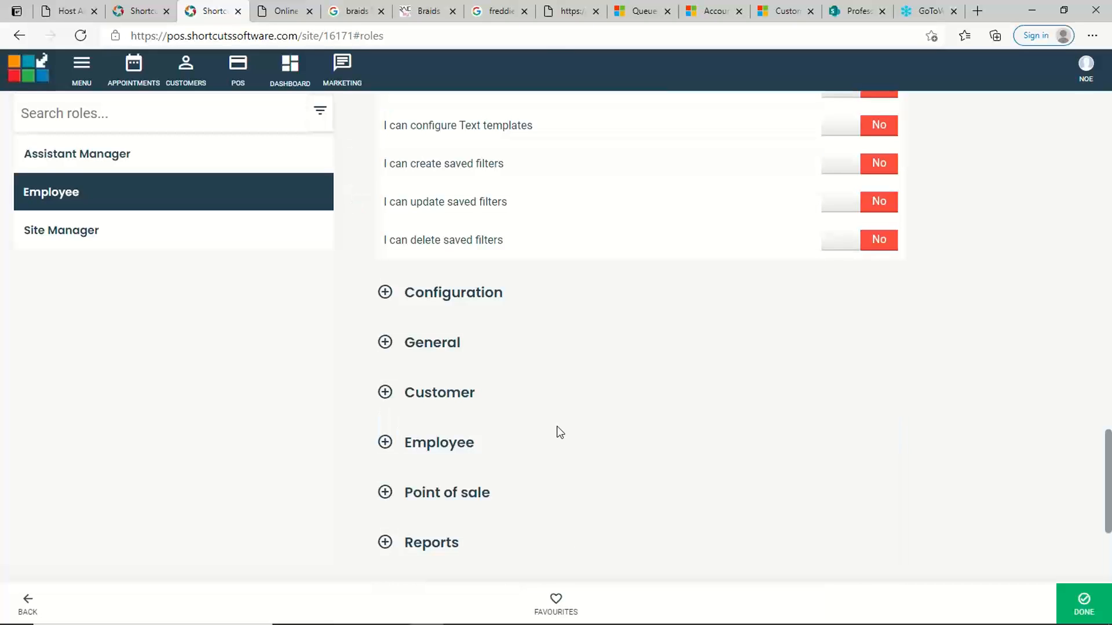
{"action": "scroll", "coordinate": [522, 426], "scroll_direction": "up", "scroll_amount": 5}
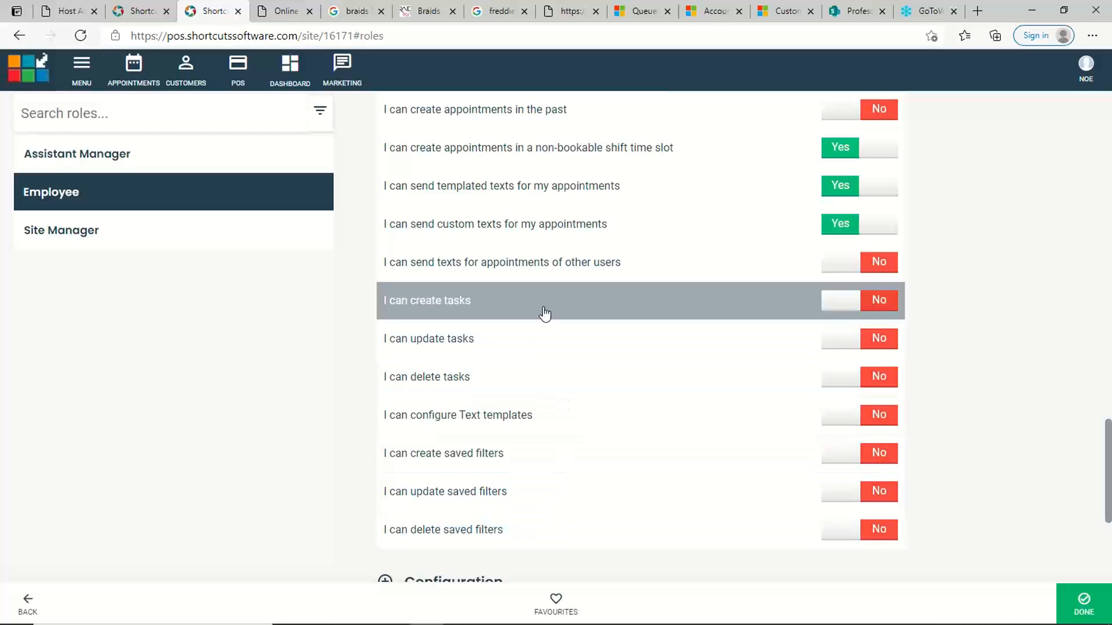
{"action": "left_click", "coordinate": [866, 304]}
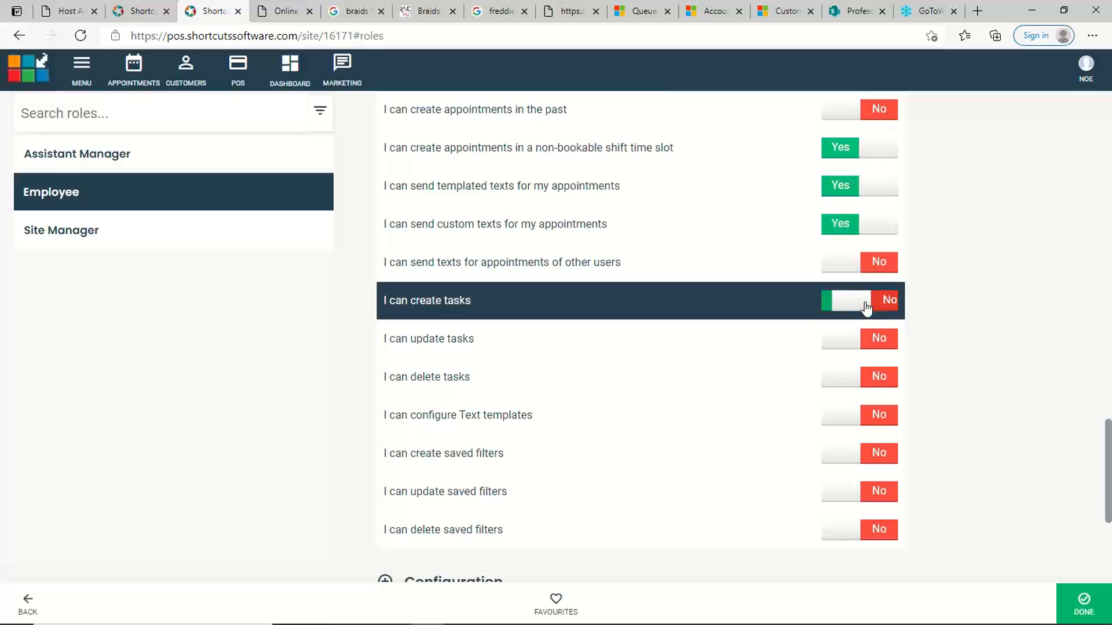
{"action": "left_click", "coordinate": [866, 306]}
{"action": "left_click", "coordinate": [866, 306]}
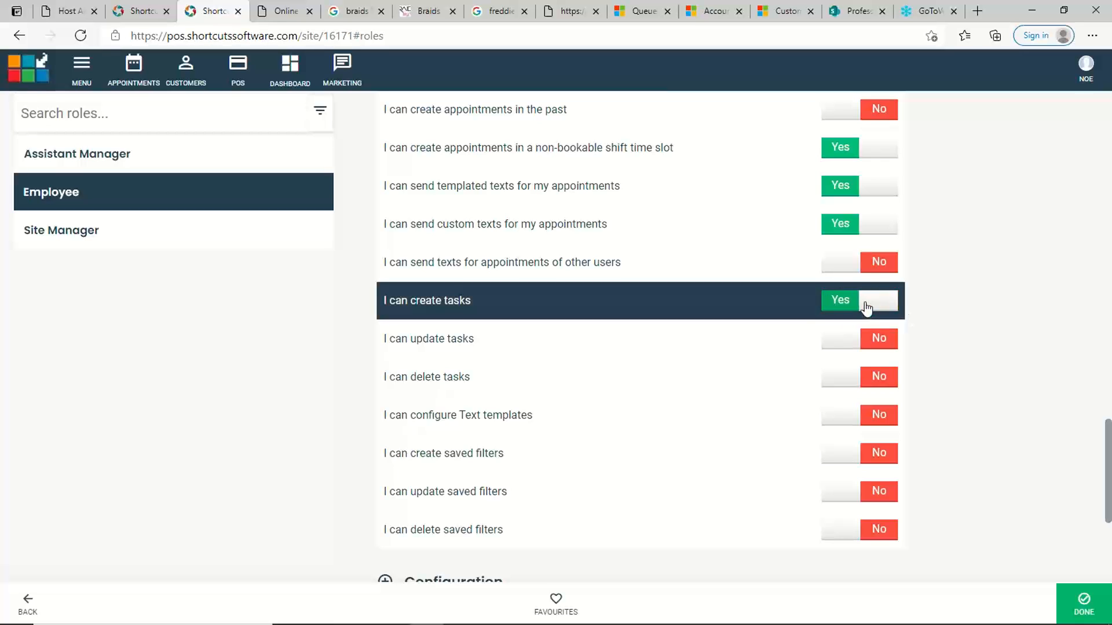
{"action": "left_click", "coordinate": [867, 306]}
{"action": "left_click", "coordinate": [867, 306]}
{"action": "left_click", "coordinate": [846, 346]}
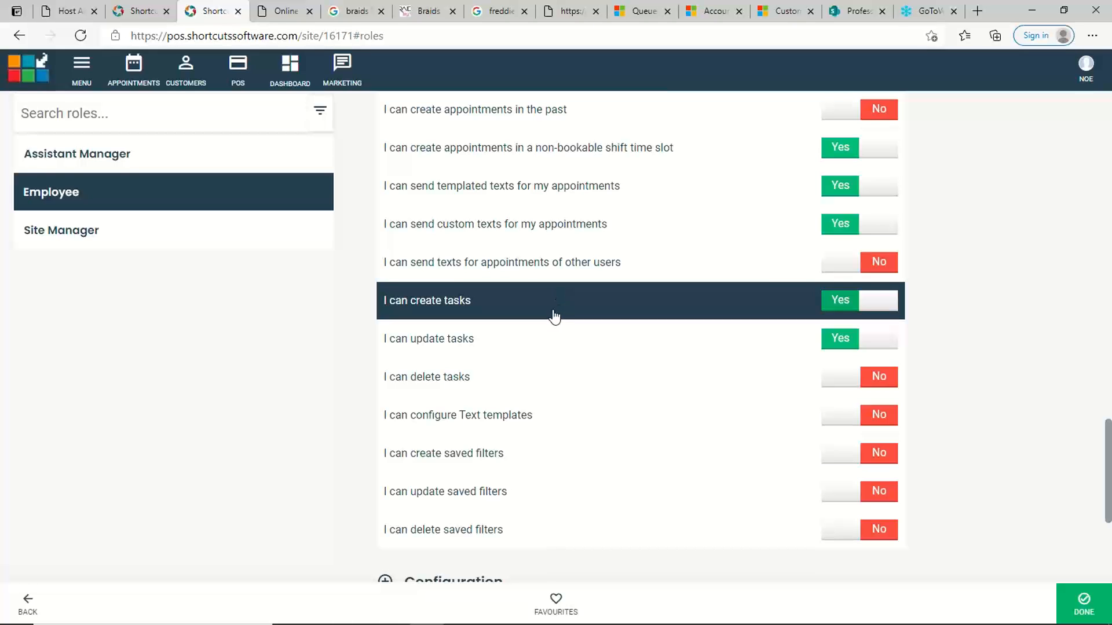
Review the Employee role's Configuration permissions and collapse that group again.
{"action": "scroll", "coordinate": [554, 316], "scroll_direction": "down", "scroll_amount": 2}
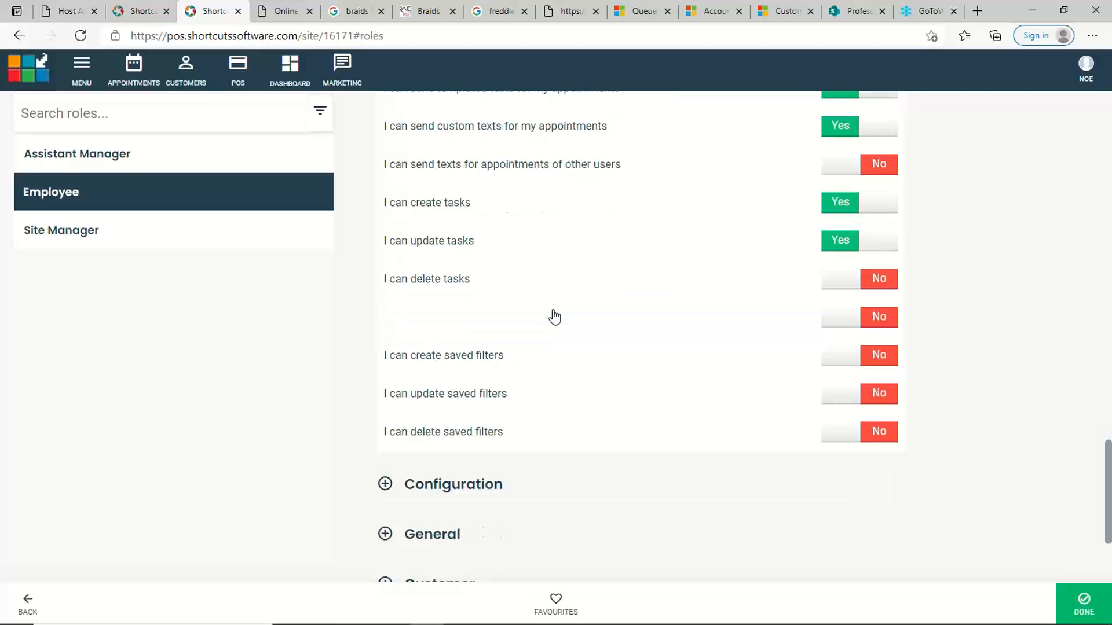
{"action": "scroll", "coordinate": [555, 316], "scroll_direction": "down", "scroll_amount": 2}
{"action": "scroll", "coordinate": [554, 316], "scroll_direction": "down", "scroll_amount": 2}
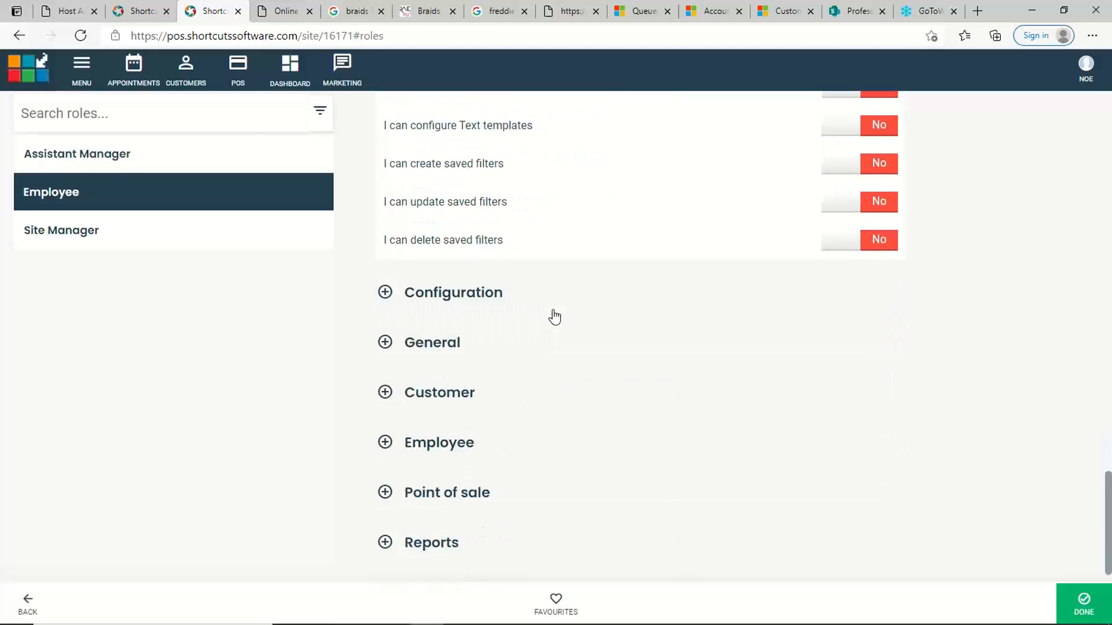
{"action": "left_click", "coordinate": [385, 294]}
{"action": "left_click", "coordinate": [385, 293]}
{"action": "left_click", "coordinate": [386, 293]}
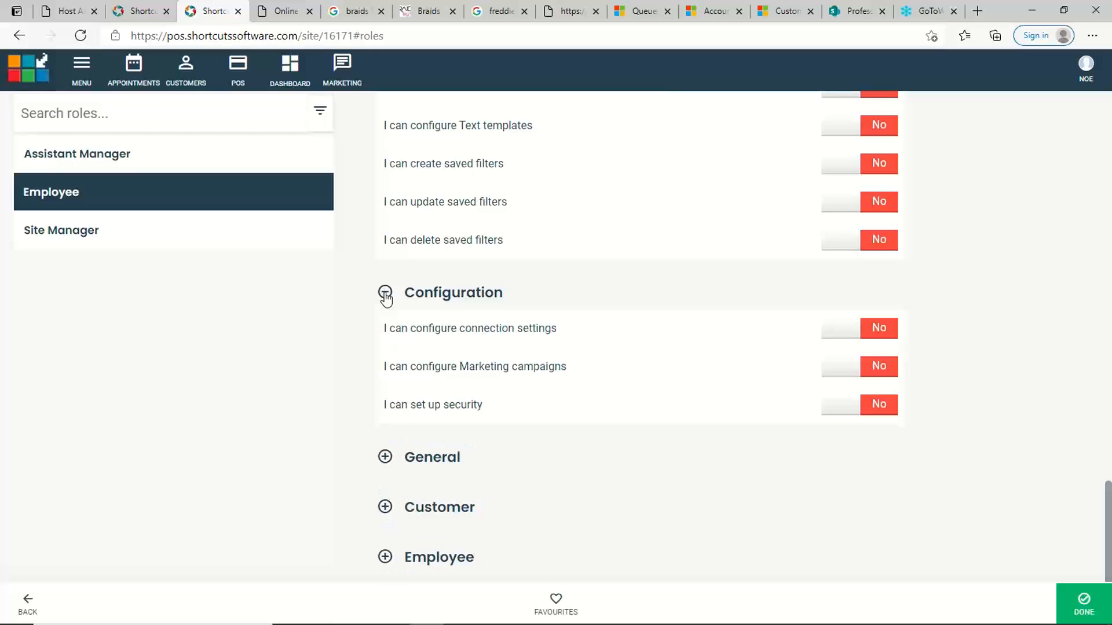
{"action": "left_click", "coordinate": [385, 294]}
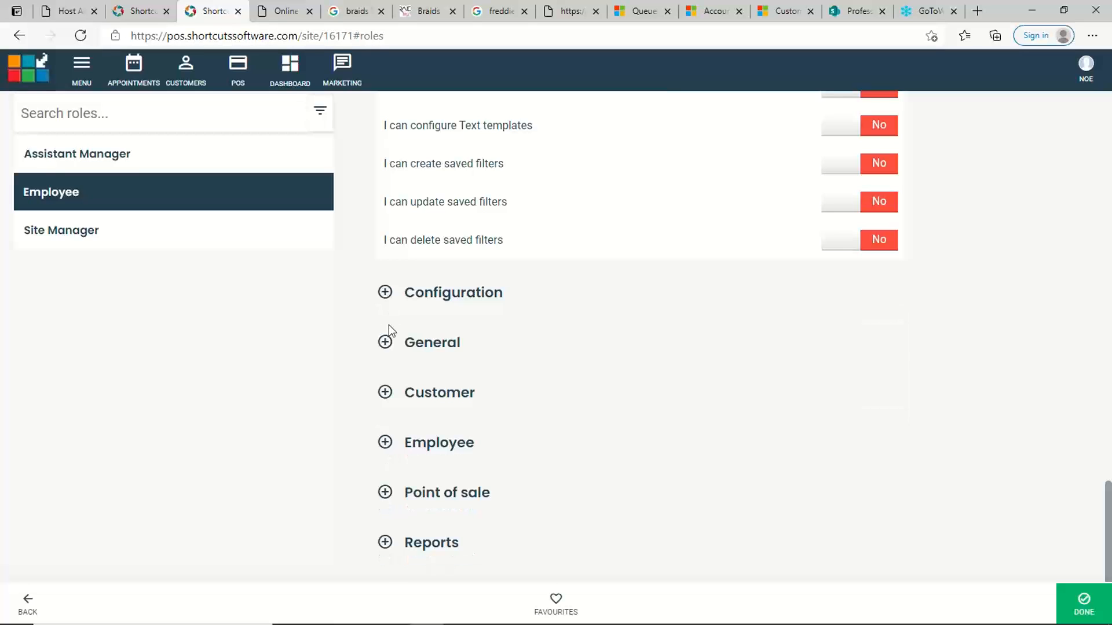
In the Employee role's General permissions, allow site access with normal permissions outside scheduled hours.
{"action": "left_click", "coordinate": [386, 343]}
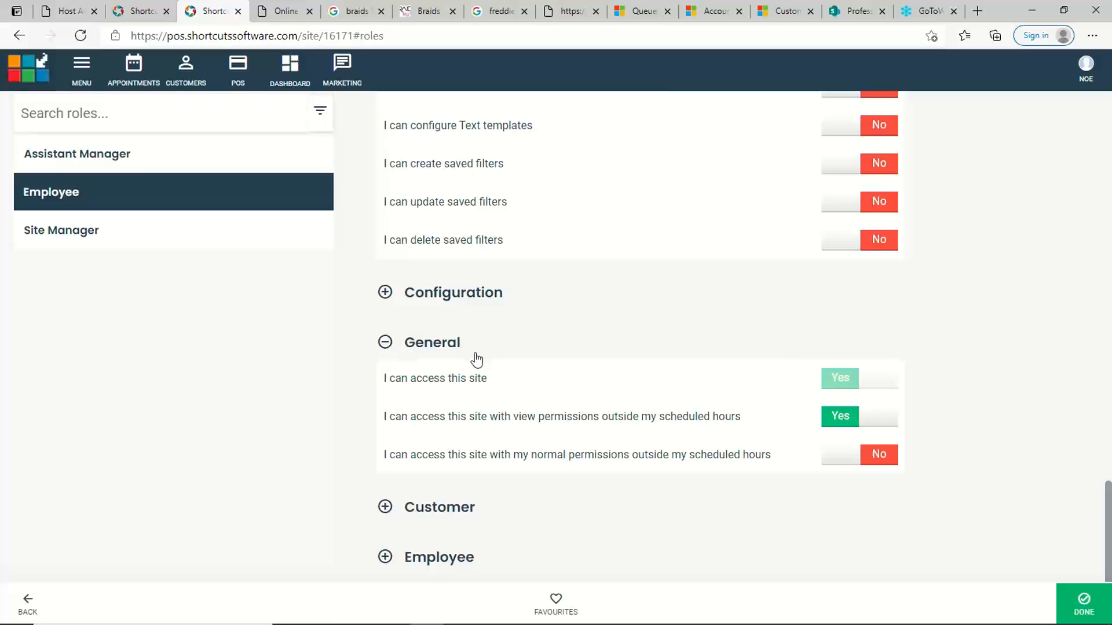
{"action": "left_click", "coordinate": [498, 379]}
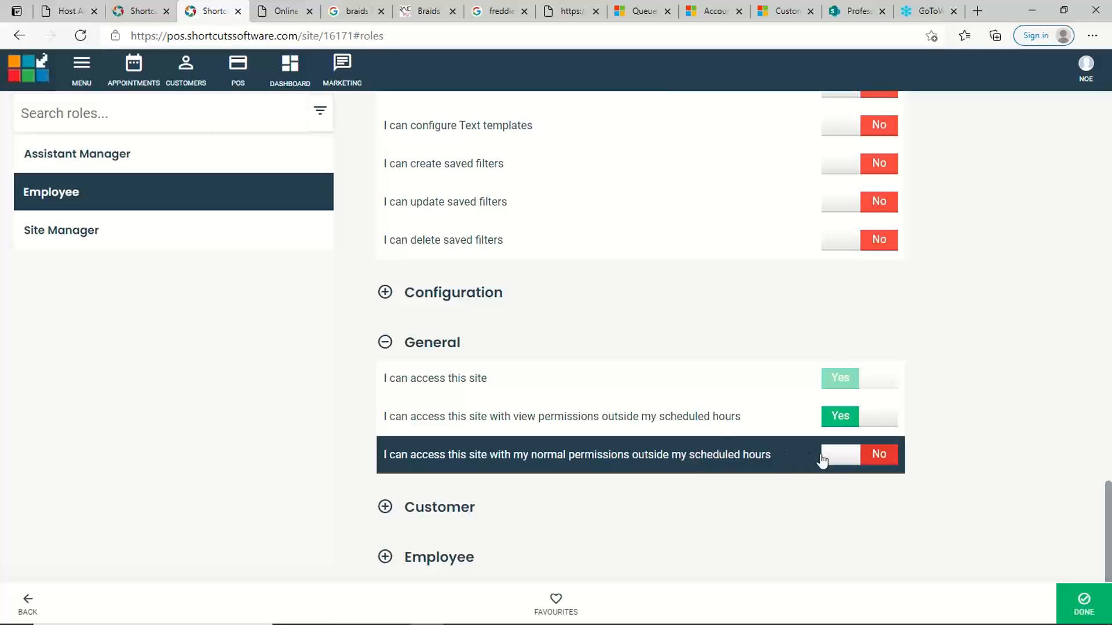
{"action": "left_click", "coordinate": [852, 462]}
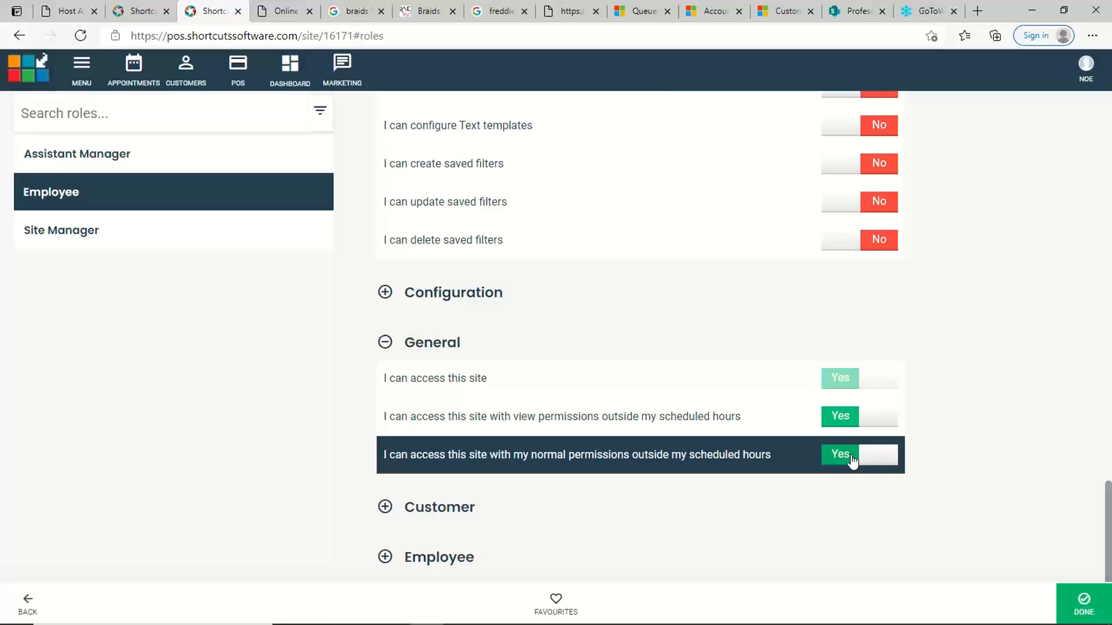
{"action": "left_click", "coordinate": [385, 344]}
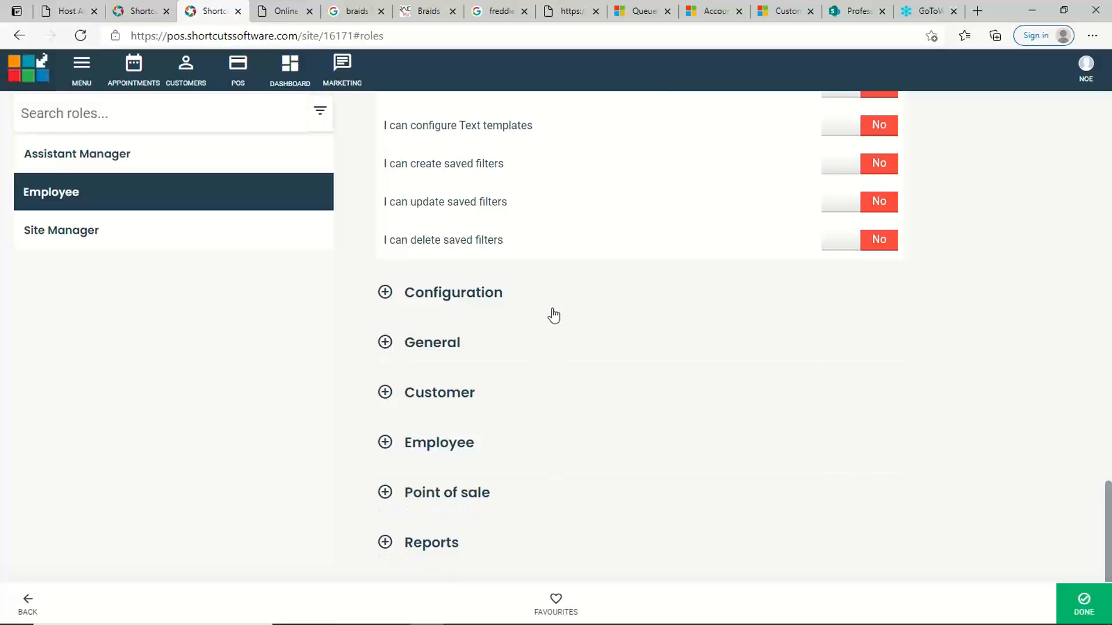
Check the Employee role's Customer permissions, then save the role.
{"action": "left_click", "coordinate": [386, 394]}
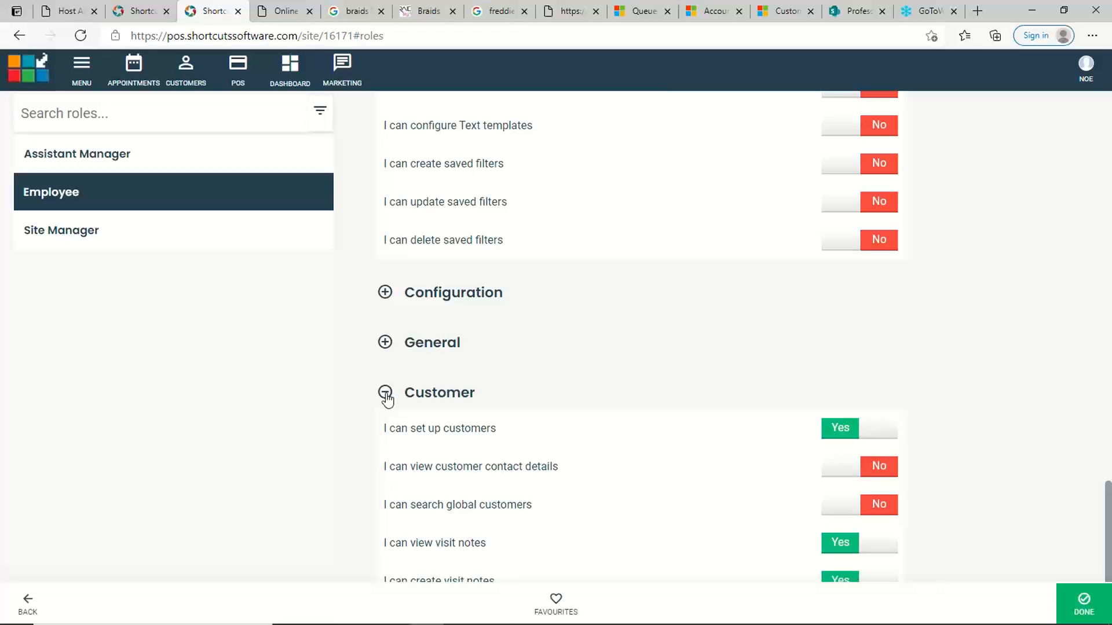
{"action": "left_click", "coordinate": [386, 394]}
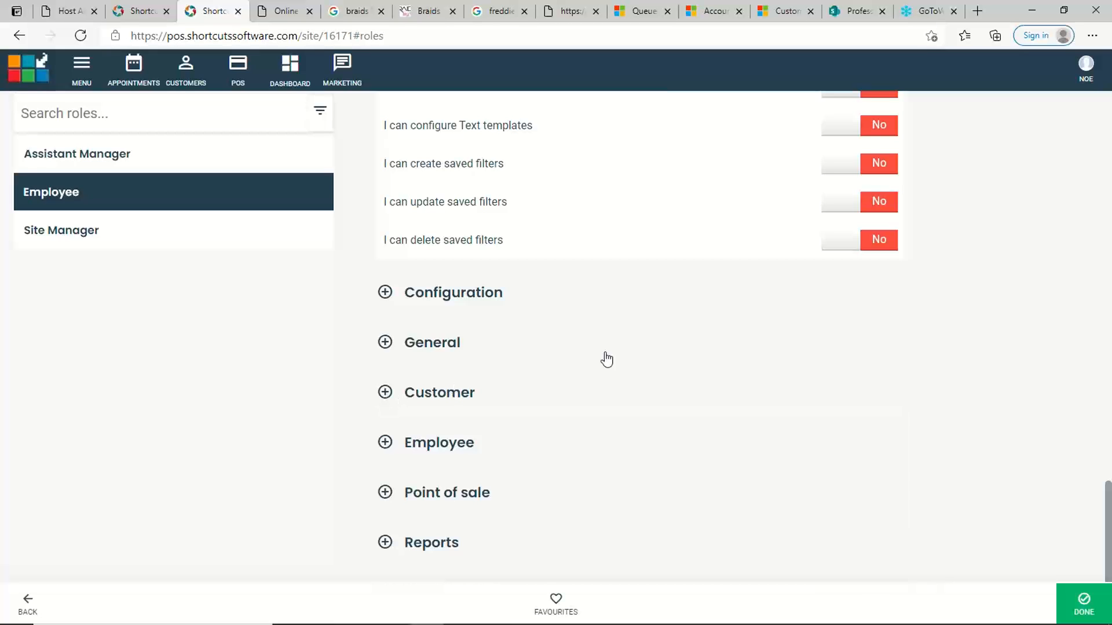
{"action": "left_click", "coordinate": [1091, 607]}
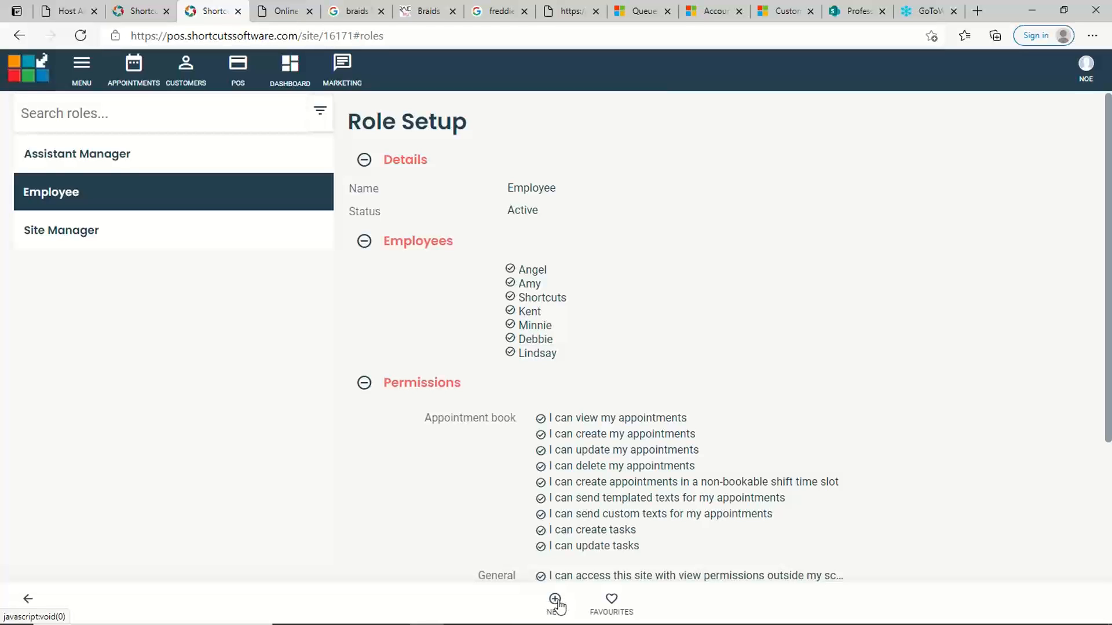
Edit the Assistant Manager role and allow customer setup, viewing contact details, searching global customers, and viewing and creating visit notes.
{"action": "left_click", "coordinate": [190, 167]}
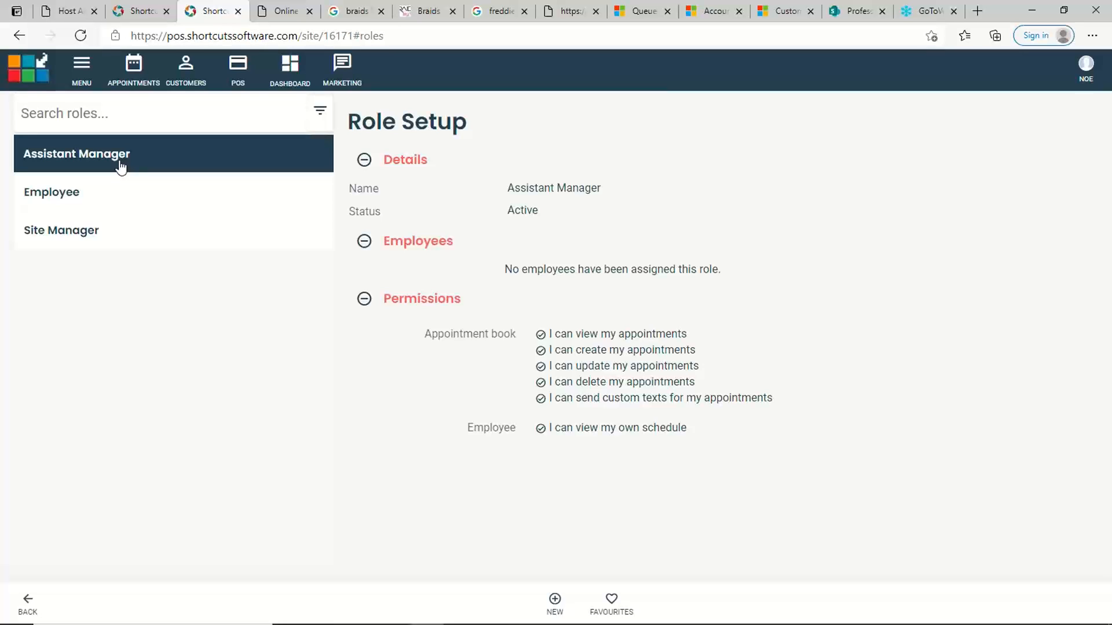
{"action": "left_click", "coordinate": [410, 308]}
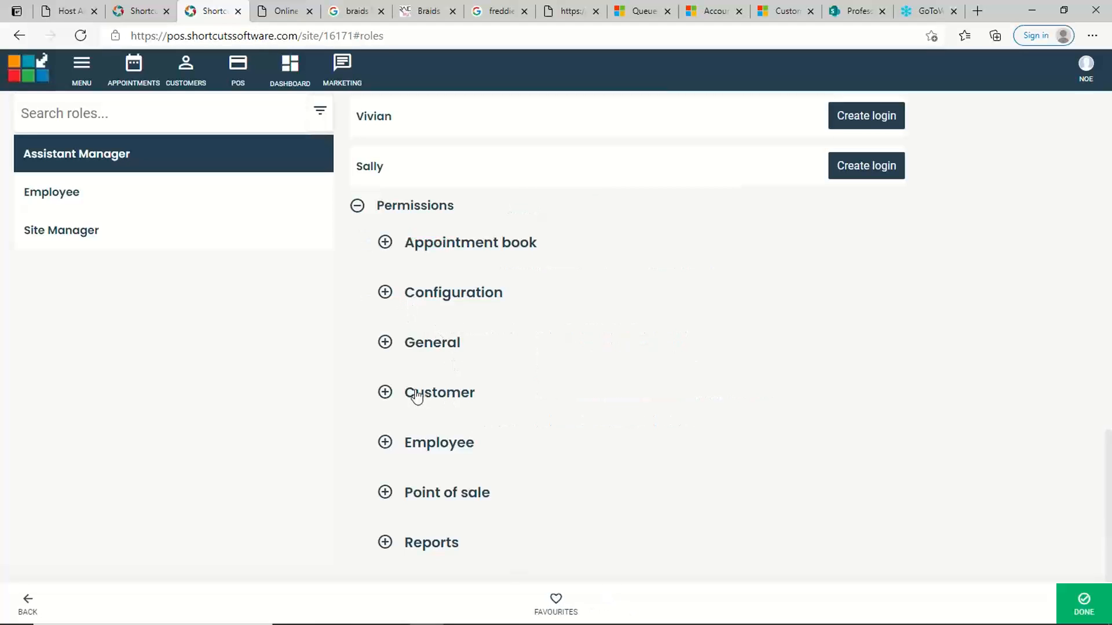
{"action": "left_click", "coordinate": [384, 392]}
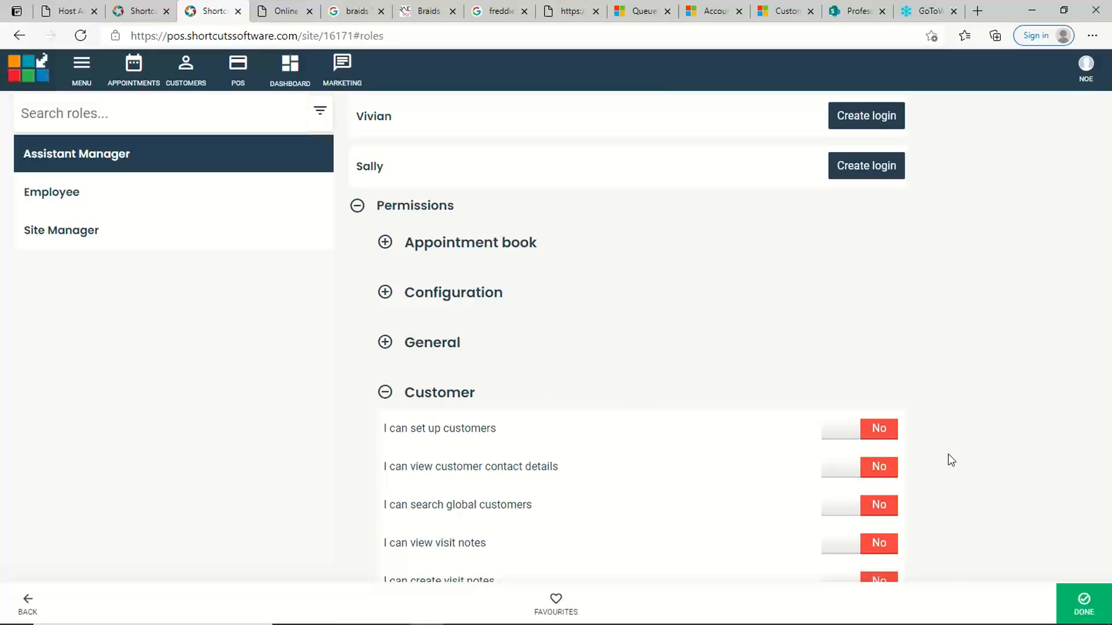
{"action": "left_click", "coordinate": [879, 428]}
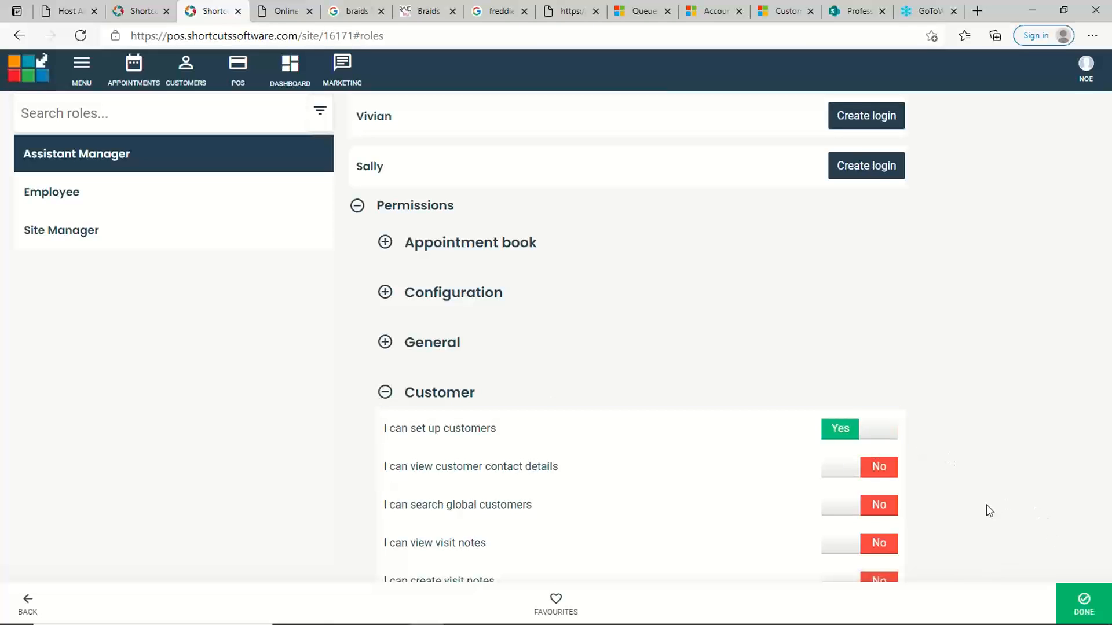
{"action": "left_click", "coordinate": [879, 474]}
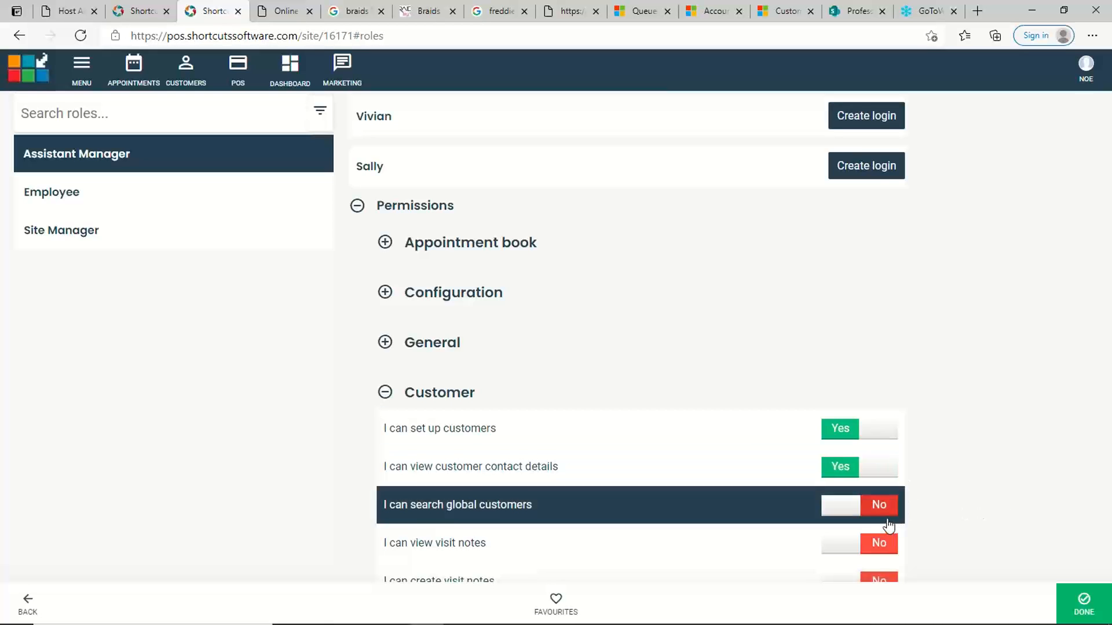
{"action": "left_click", "coordinate": [883, 508]}
{"action": "left_click", "coordinate": [885, 539]}
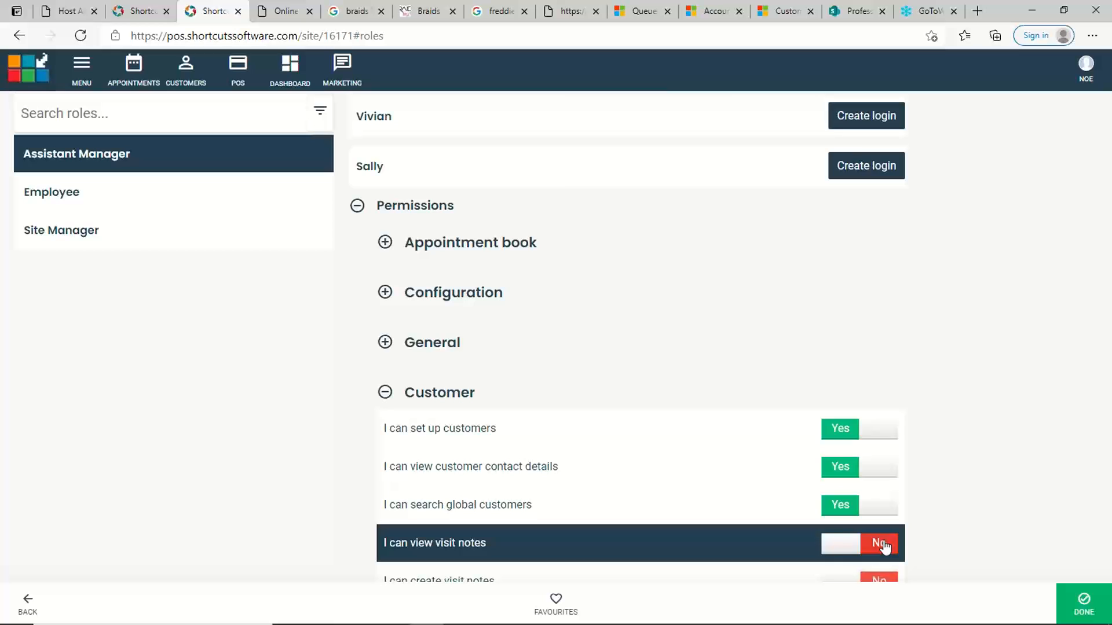
{"action": "left_click", "coordinate": [879, 579]}
{"action": "scroll", "coordinate": [950, 522], "scroll_direction": "down", "scroll_amount": 3}
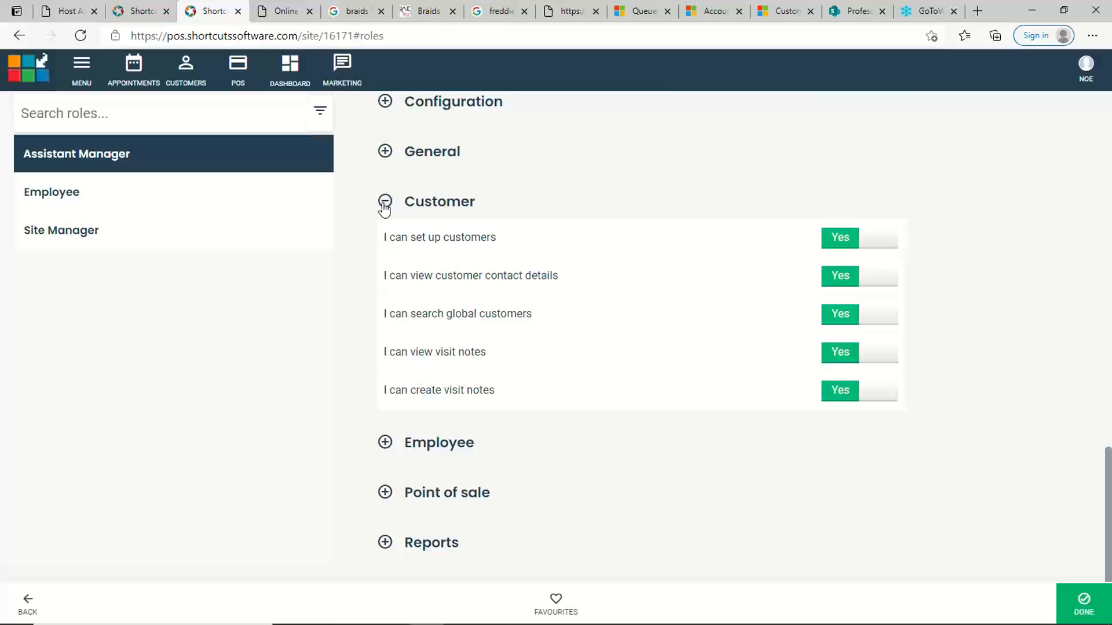
{"action": "left_click", "coordinate": [384, 203]}
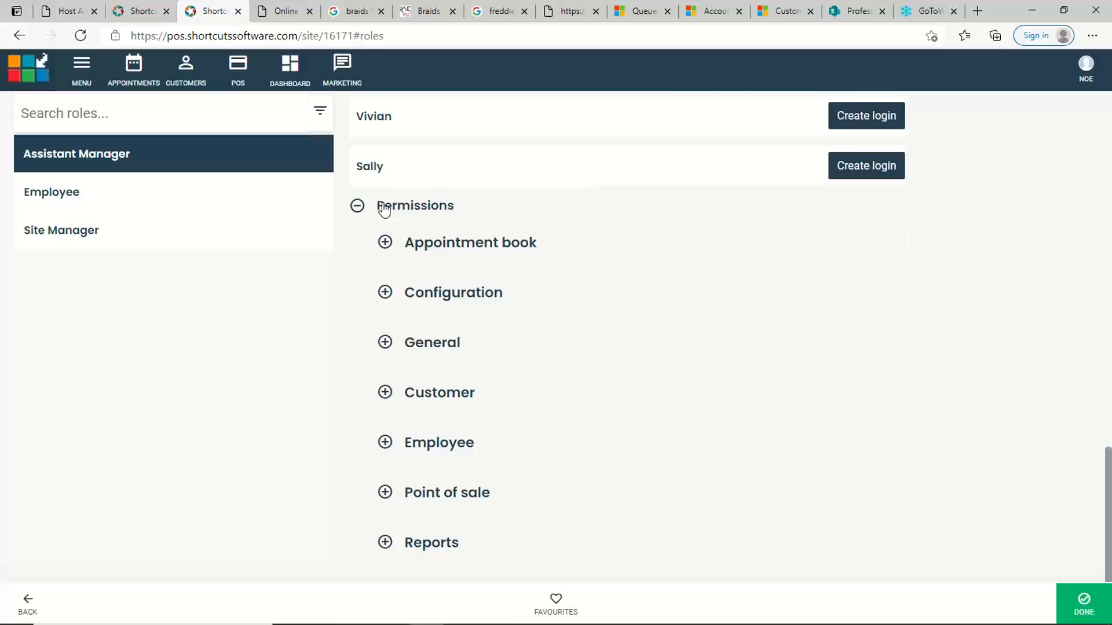
In the Assistant Manager's Employee permissions, allow setting up employees, viewing the schedule of others, and assigning roles and logins.
{"action": "left_click", "coordinate": [385, 443]}
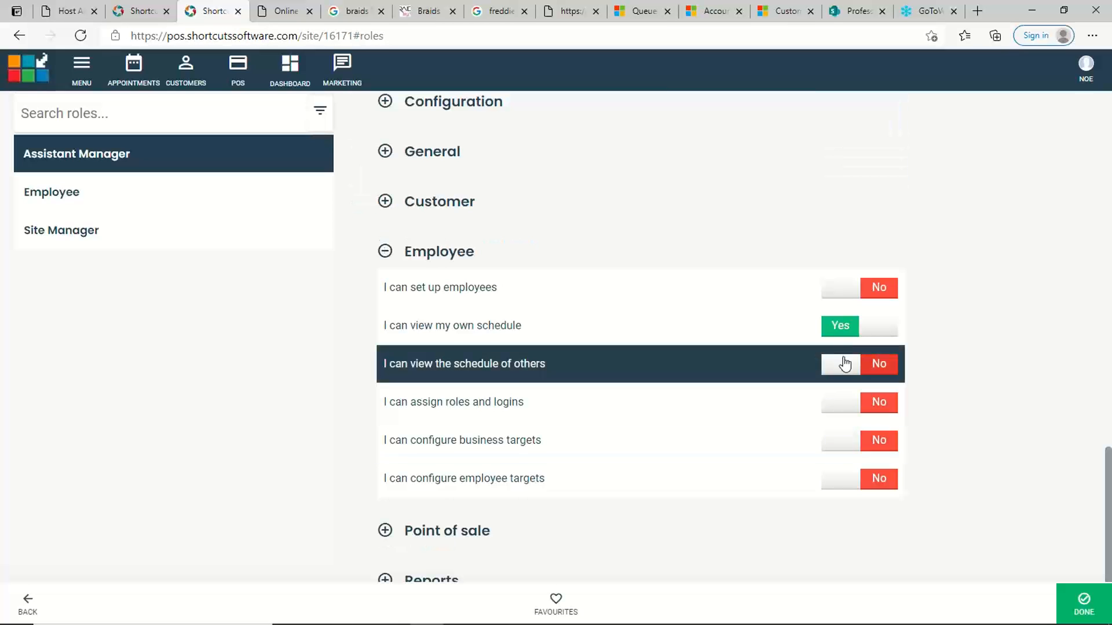
{"action": "left_click", "coordinate": [843, 288]}
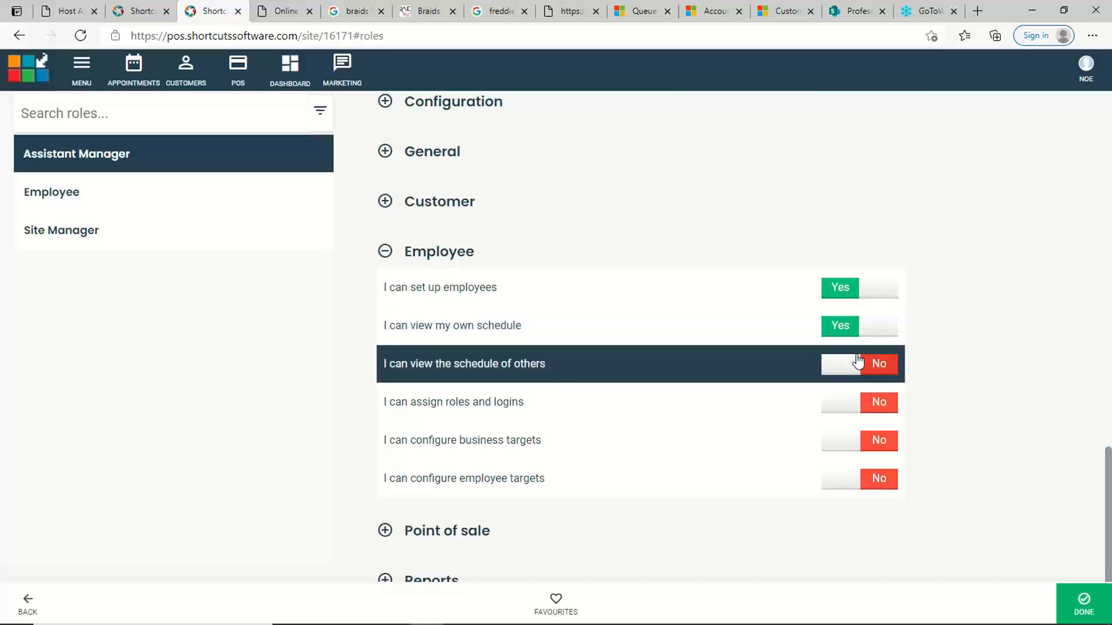
{"action": "left_click", "coordinate": [859, 362]}
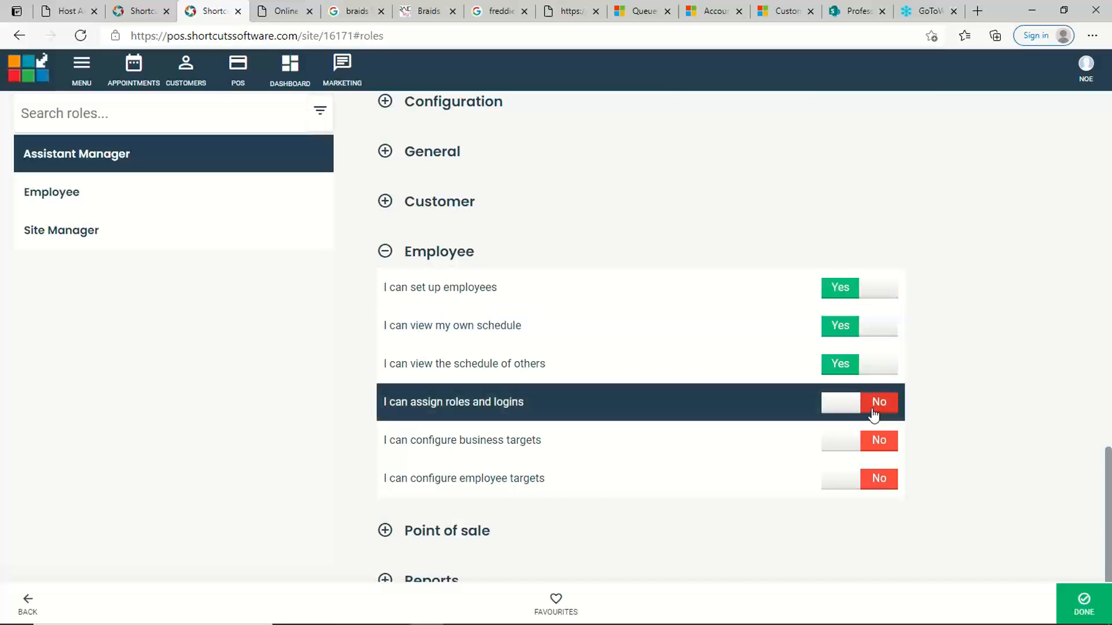
{"action": "left_click", "coordinate": [873, 414]}
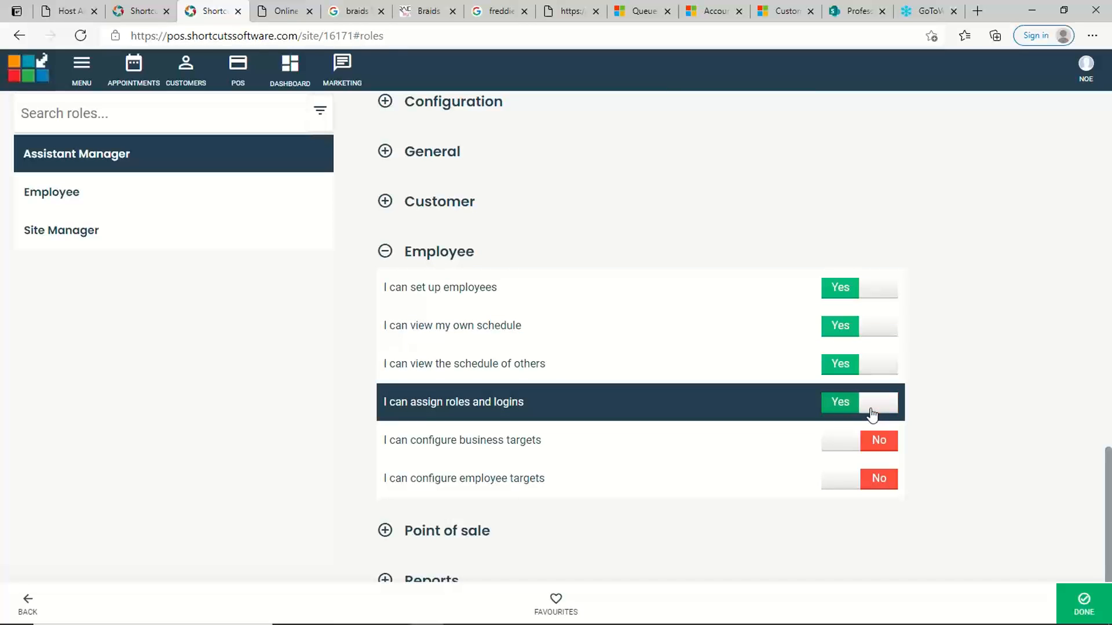
{"action": "left_click", "coordinate": [872, 415]}
{"action": "left_click", "coordinate": [872, 415]}
{"action": "scroll", "coordinate": [428, 404], "scroll_direction": "down", "scroll_amount": 1}
In the Assistant Manager's General permissions, allow site access outside scheduled hours with both view permissions and normal permissions.
{"action": "scroll", "coordinate": [428, 402], "scroll_direction": "up", "scroll_amount": 4}
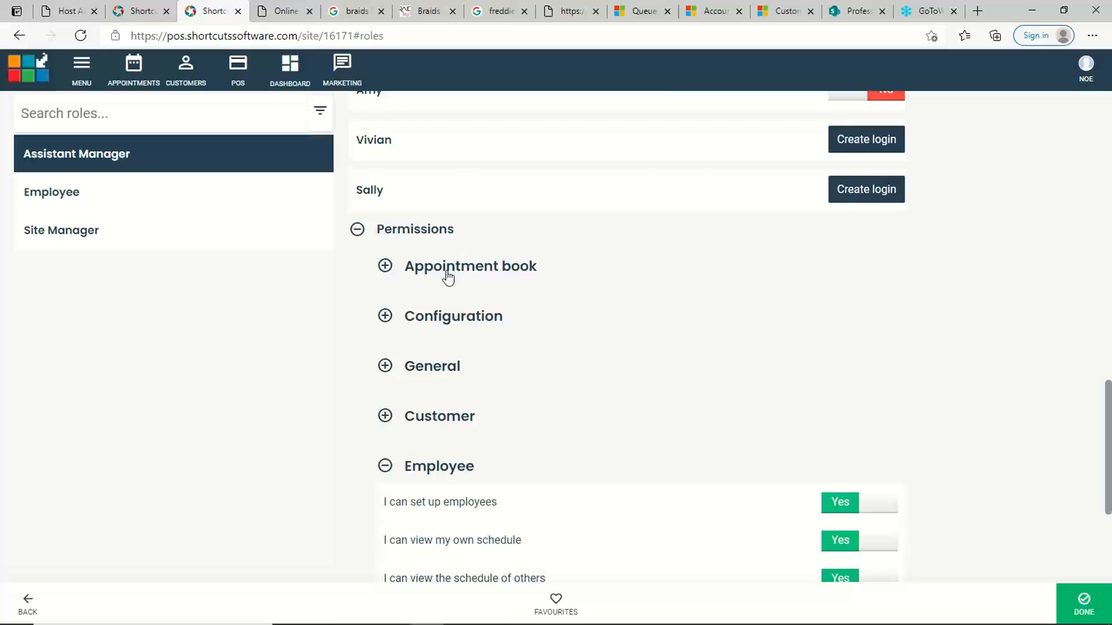
{"action": "left_click", "coordinate": [385, 316]}
{"action": "left_click", "coordinate": [385, 315]}
{"action": "left_click", "coordinate": [385, 366]}
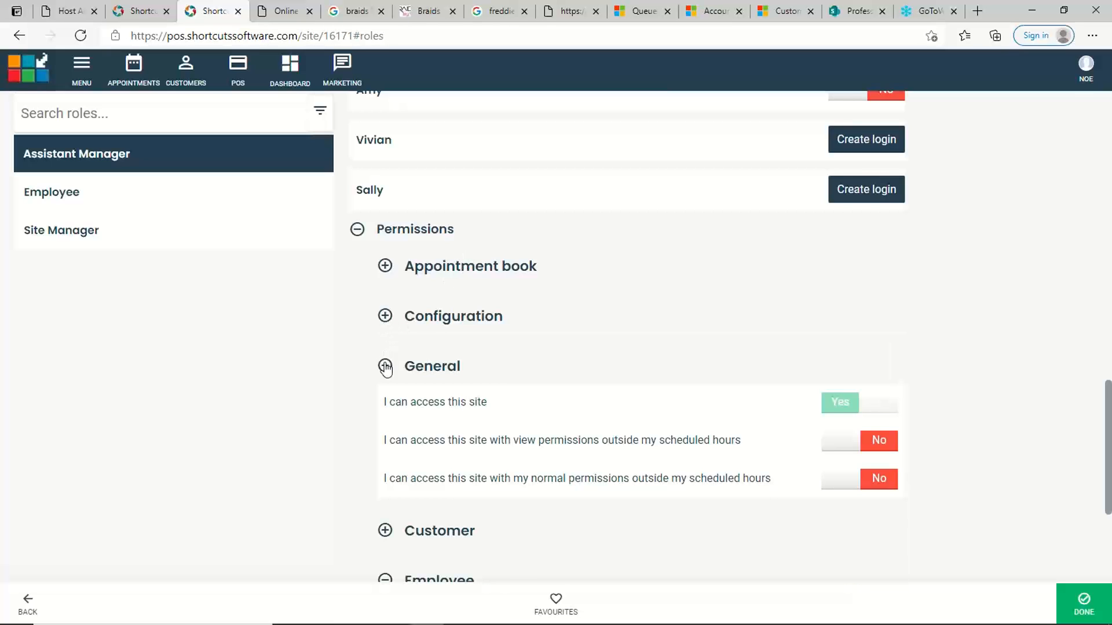
{"action": "left_click", "coordinate": [883, 441]}
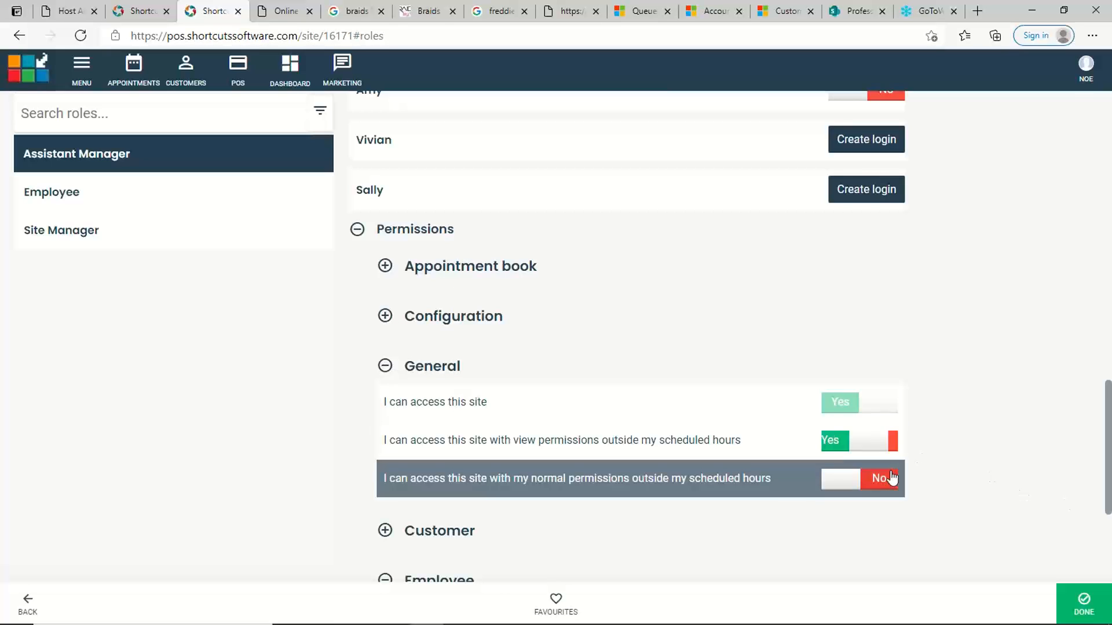
{"action": "left_click", "coordinate": [891, 479]}
{"action": "left_click", "coordinate": [386, 368]}
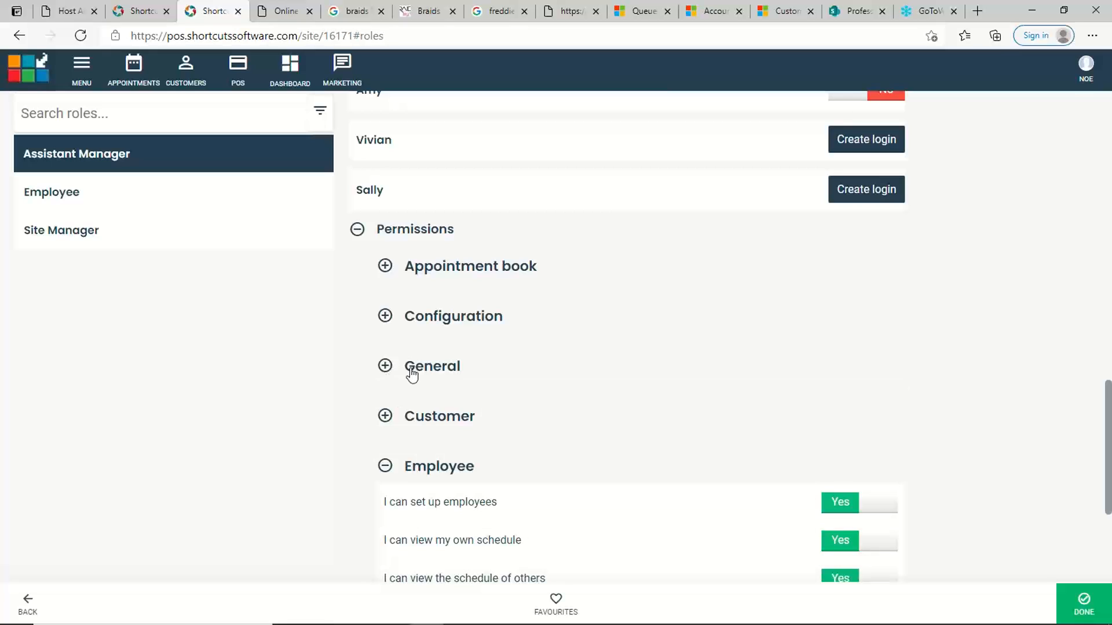
In the Assistant Manager's Configuration permissions, allow configuring connection settings and Marketing campaigns, then save the role.
{"action": "left_click", "coordinate": [385, 316]}
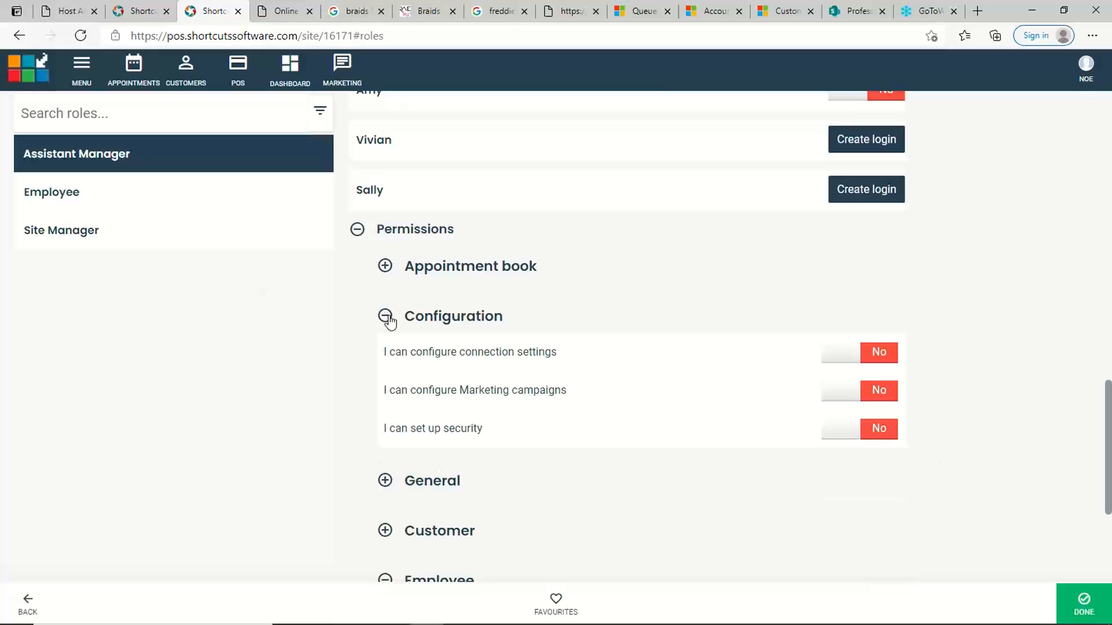
{"action": "left_click", "coordinate": [857, 352]}
{"action": "left_click", "coordinate": [872, 390]}
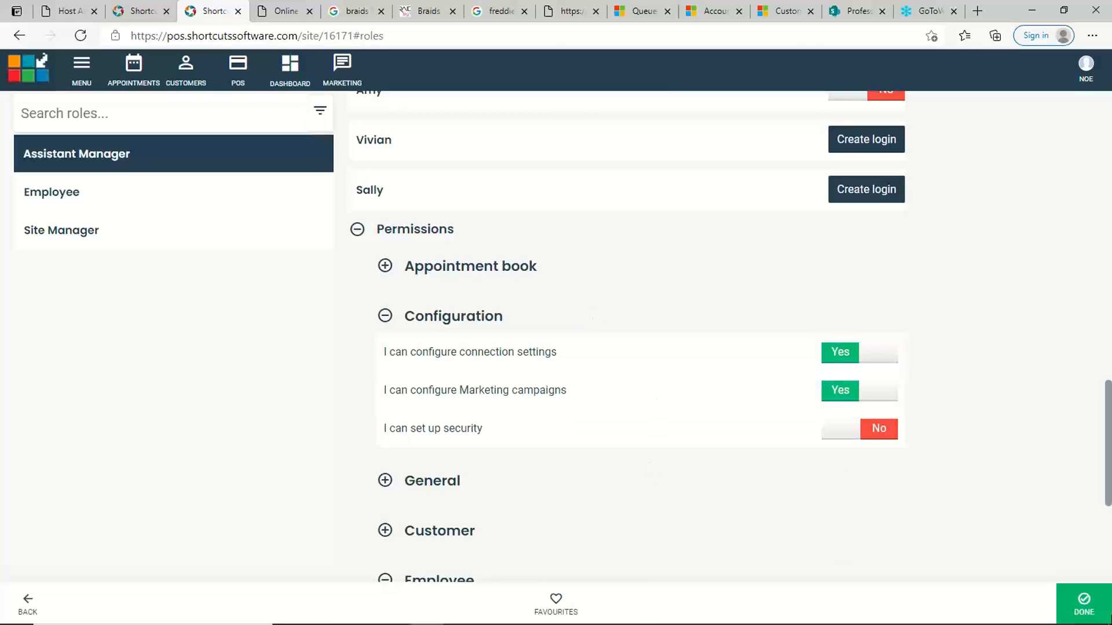
{"action": "left_click", "coordinate": [1085, 598]}
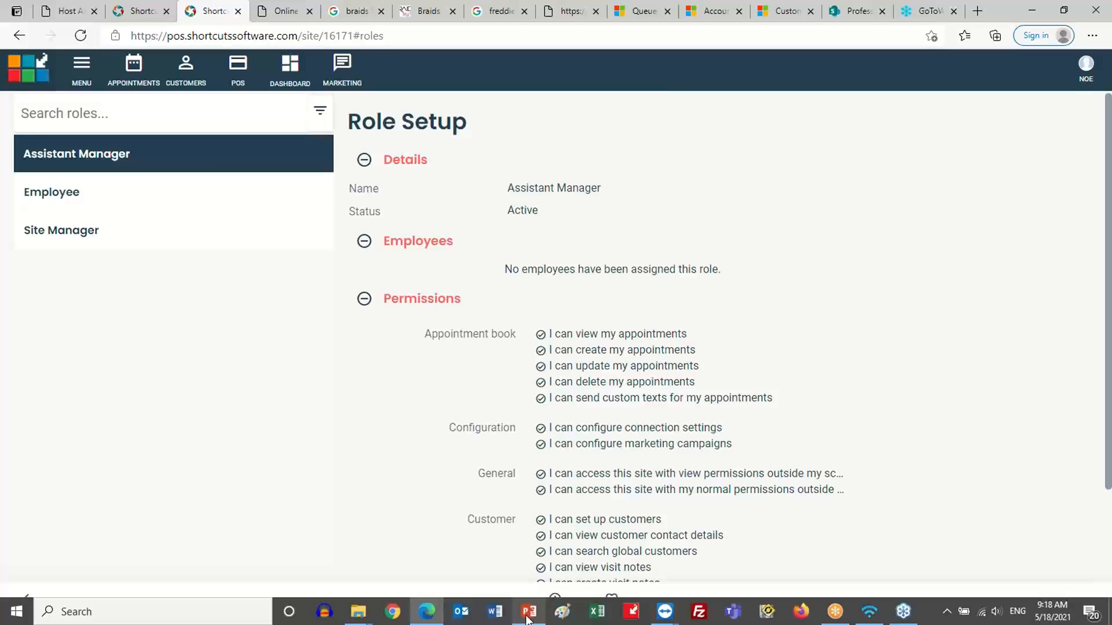
Switch to the PowerPoint presentation, start the slide show from slide 9 and advance to the "How do you come up with Targets?" slide.
{"action": "left_click", "coordinate": [527, 614]}
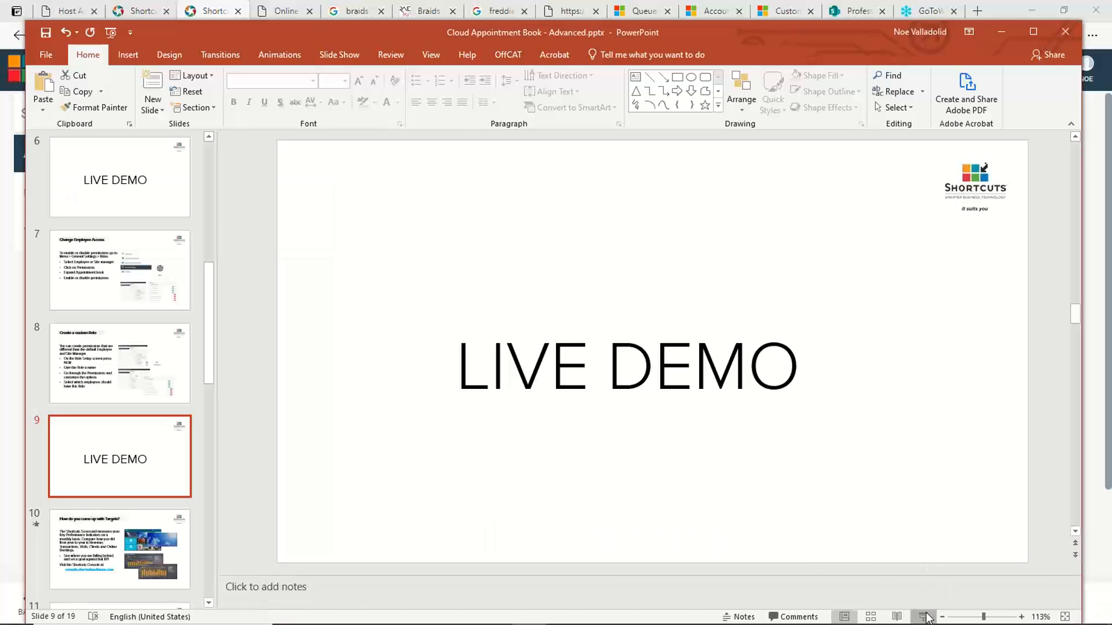
{"action": "left_click", "coordinate": [924, 616]}
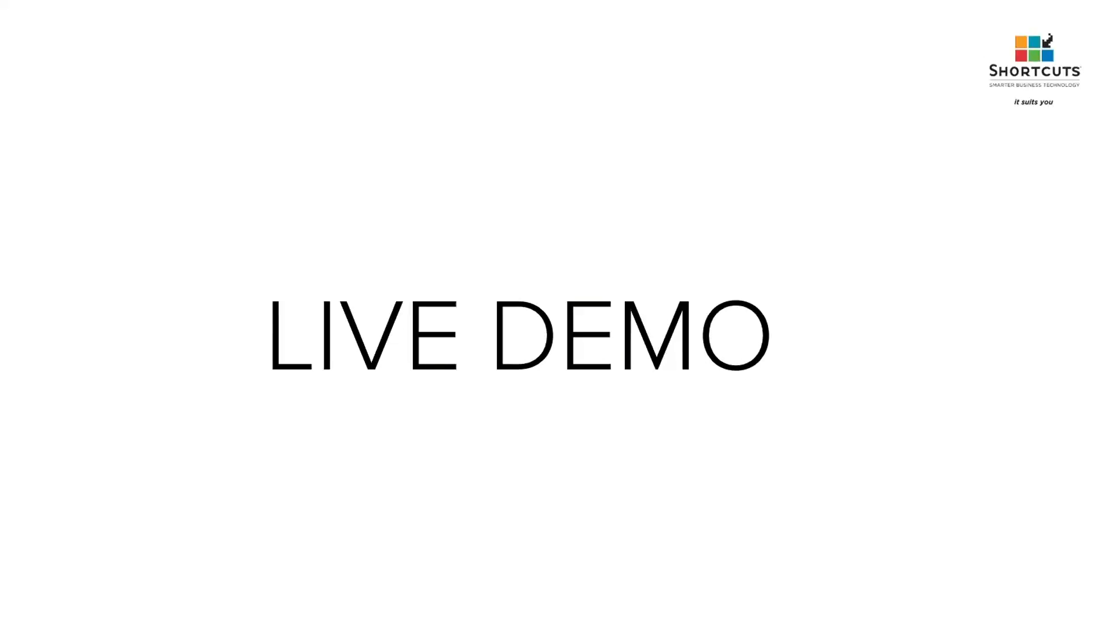
{"action": "key", "text": "Right"}
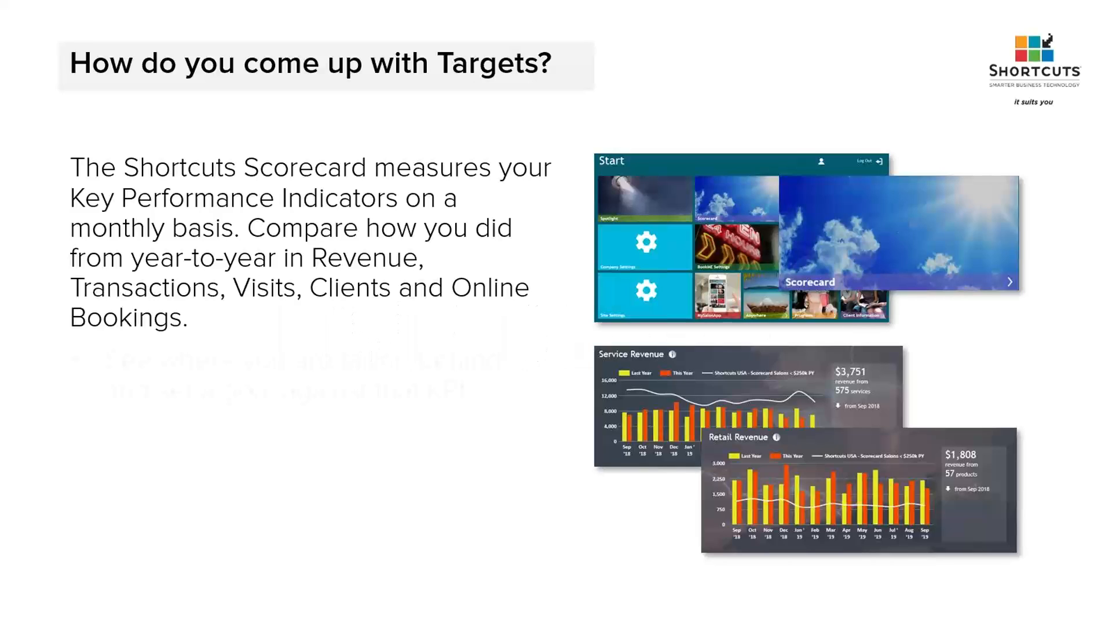